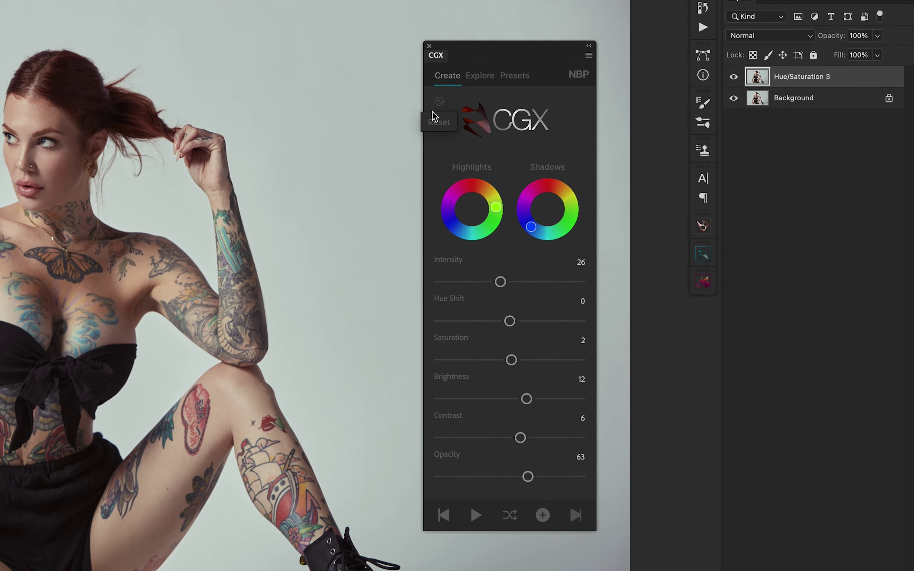
Reset CGX to create a new CGX Look group, then set intensity 13 and hue shift -10.
click(439, 101)
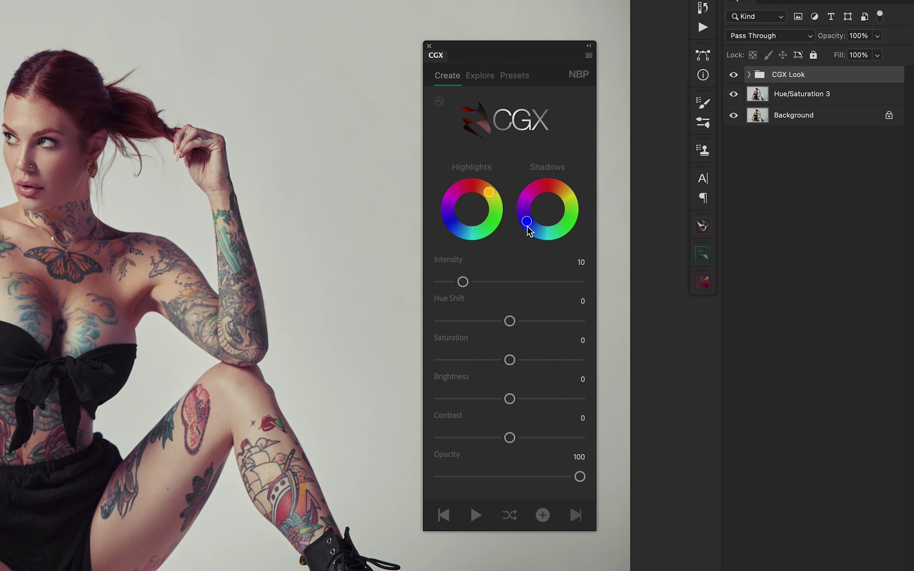
mouse_move(464, 282)
mouse_down()
mouse_move(537, 286)
mouse_move(470, 287)
mouse_up()
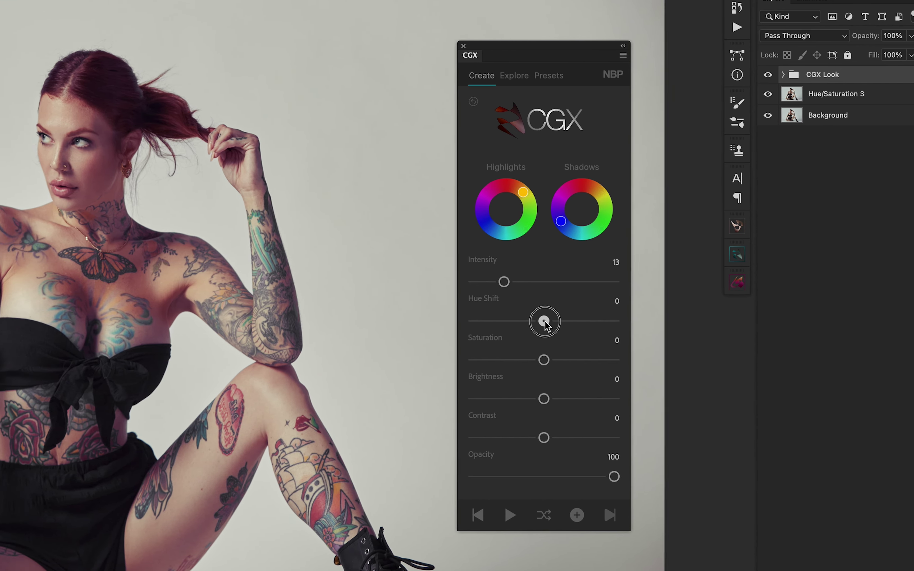
drag(545, 322, 523, 322)
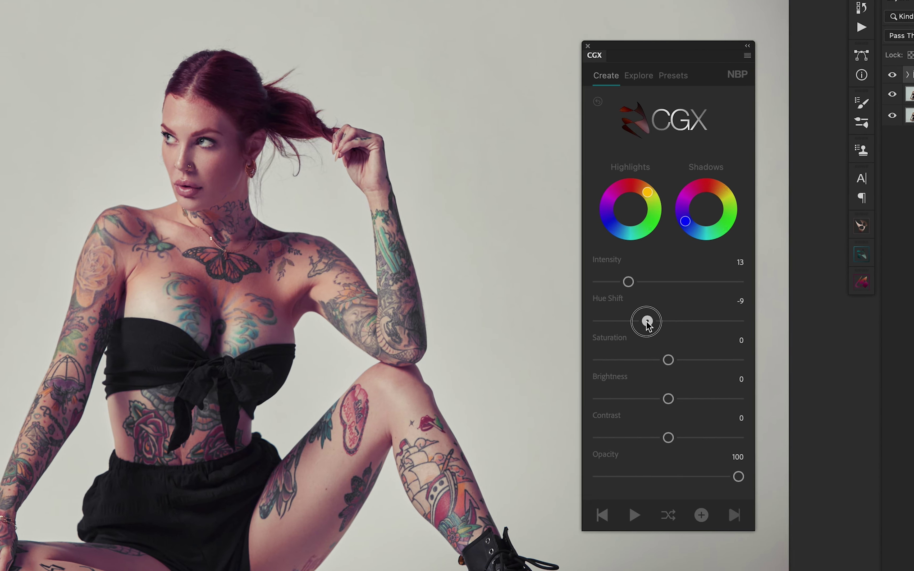
drag(647, 322, 645, 322)
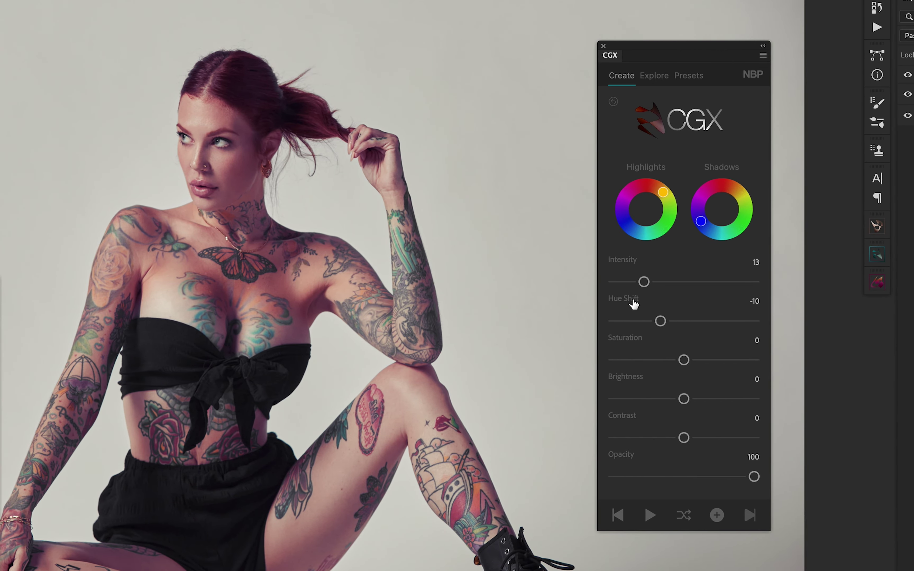
Test saturation, brightness and contrast, then return hue shift, saturation, brightness and contrast to 0.
double_click(634, 304)
mouse_move(684, 361)
mouse_down()
mouse_move(720, 362)
mouse_move(653, 363)
mouse_move(685, 362)
mouse_up()
drag(684, 399, 647, 401)
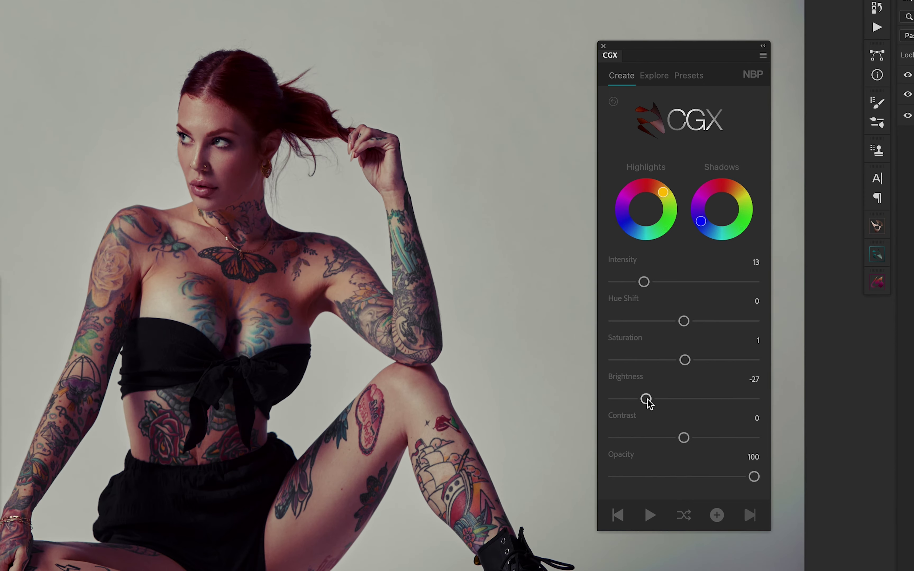
double_click(631, 374)
double_click(630, 346)
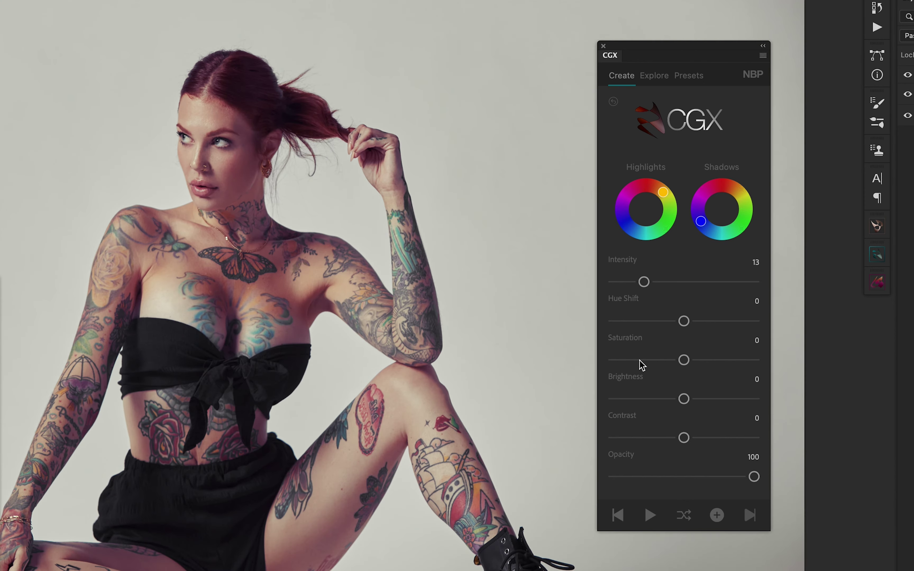
drag(684, 439, 698, 440)
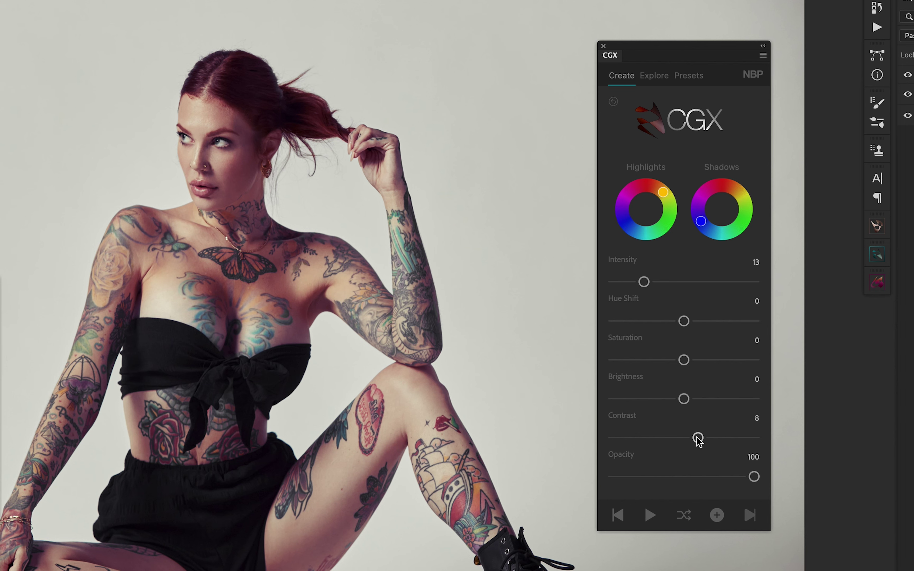
double_click(623, 416)
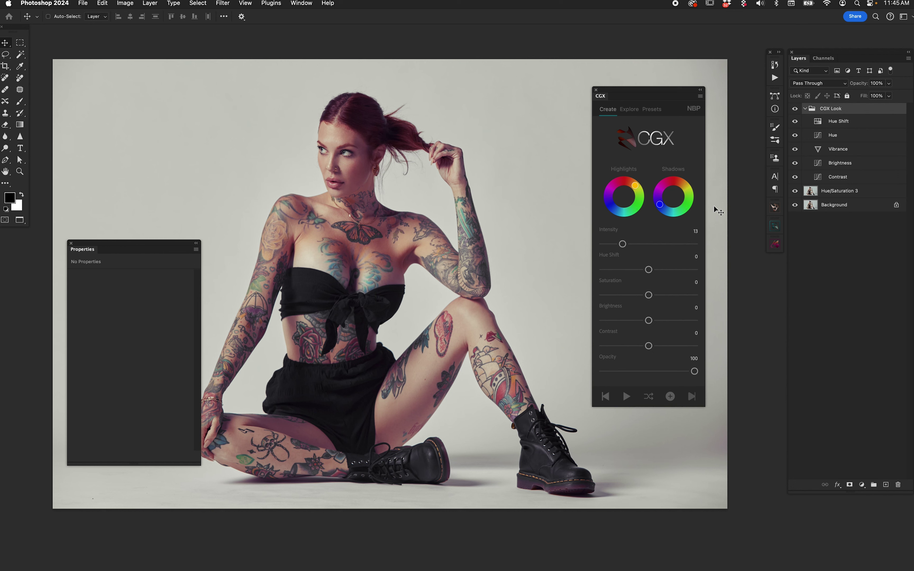
Inspect the Hue and Brightness layer curves, trying a brightness increase and resetting it to 0.
click(833, 137)
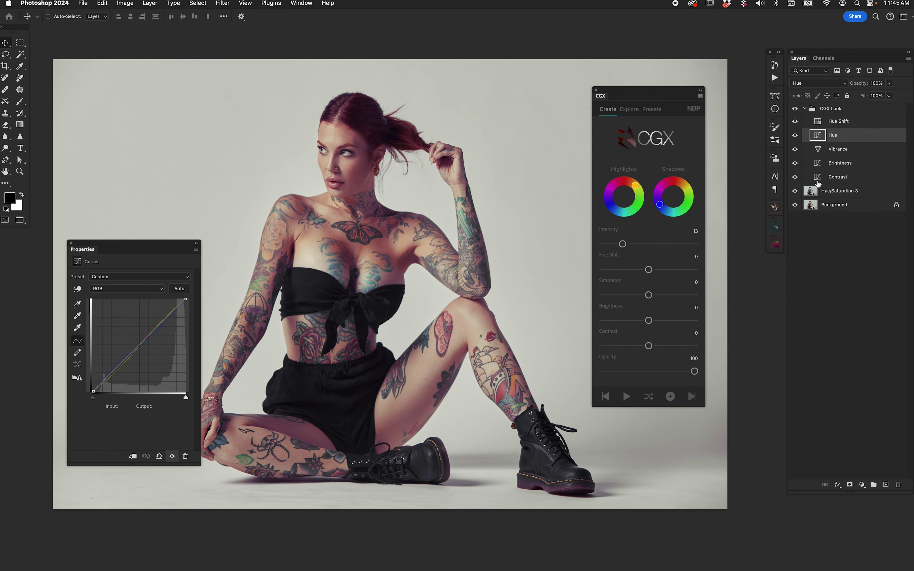
click(839, 164)
drag(649, 320, 671, 321)
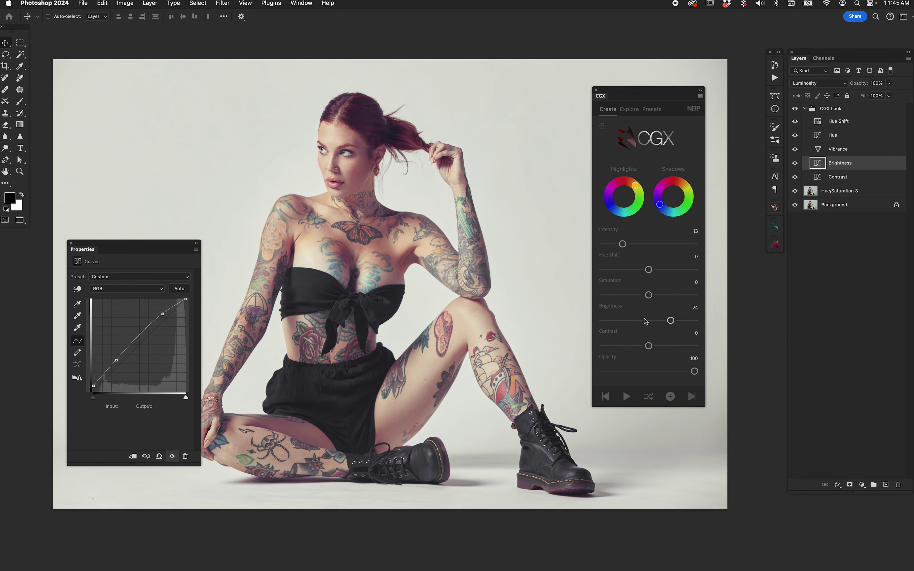
double_click(614, 309)
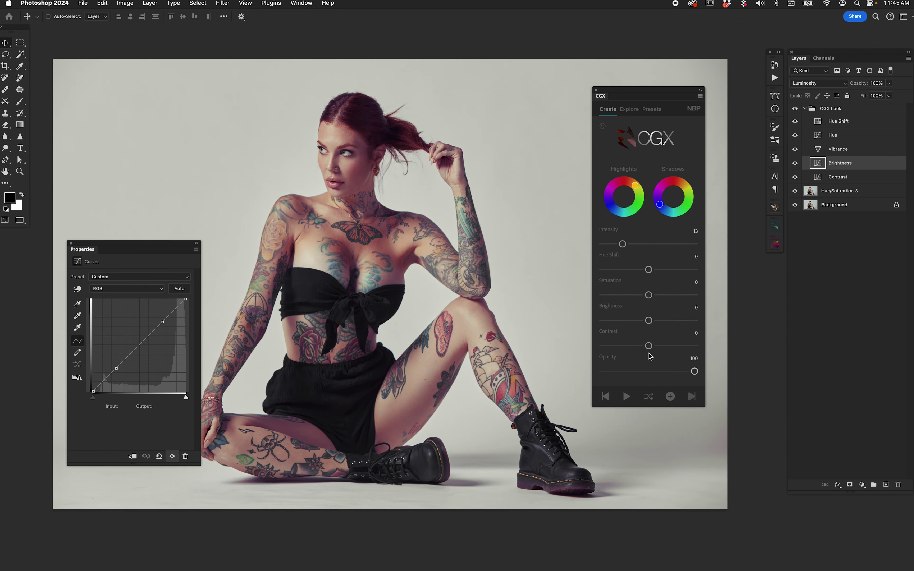
Select the Contrast layer and raise the grade's contrast to 16, watching its curve.
click(833, 180)
drag(648, 346, 672, 346)
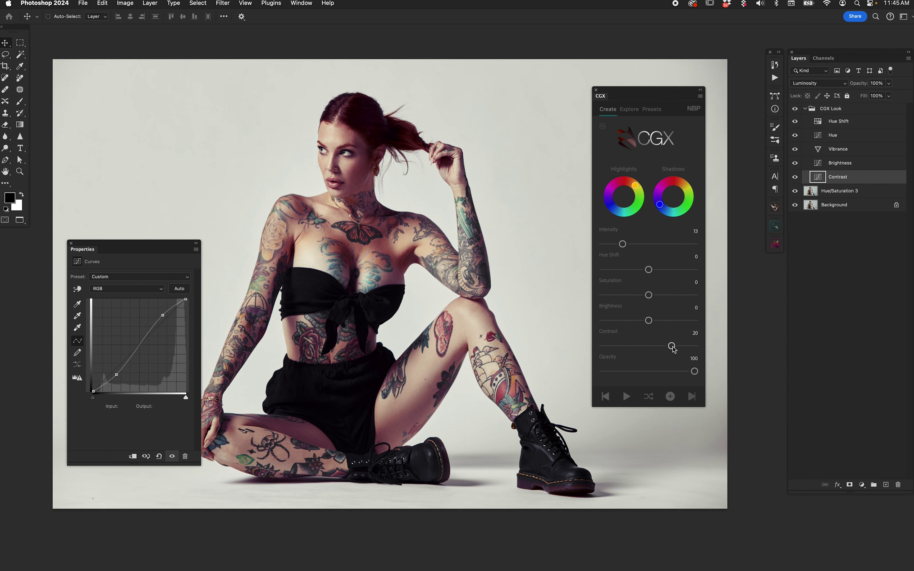
mouse_move(672, 346)
mouse_down()
mouse_move(644, 346)
mouse_move(667, 346)
mouse_up()
Reset contrast to 0 and check the Vibrance layer's blend mode without changing it.
double_click(614, 338)
click(844, 150)
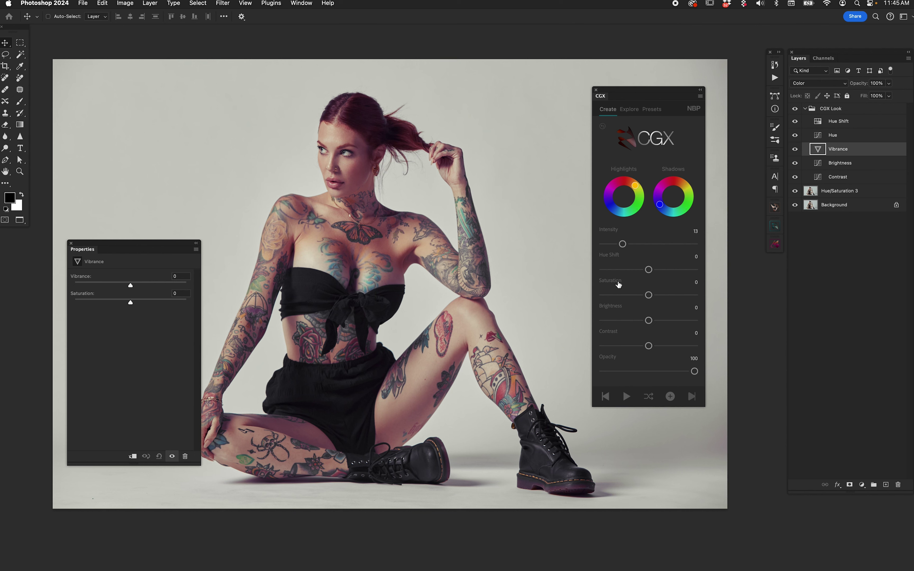
click(825, 85)
click(824, 85)
Try saturation at 51 and negative values, reset it to 0, and collapse the CGX Look group.
drag(649, 294, 680, 297)
mouse_move(680, 297)
mouse_down()
mouse_move(623, 298)
mouse_move(680, 296)
mouse_up()
click(618, 283)
click(806, 110)
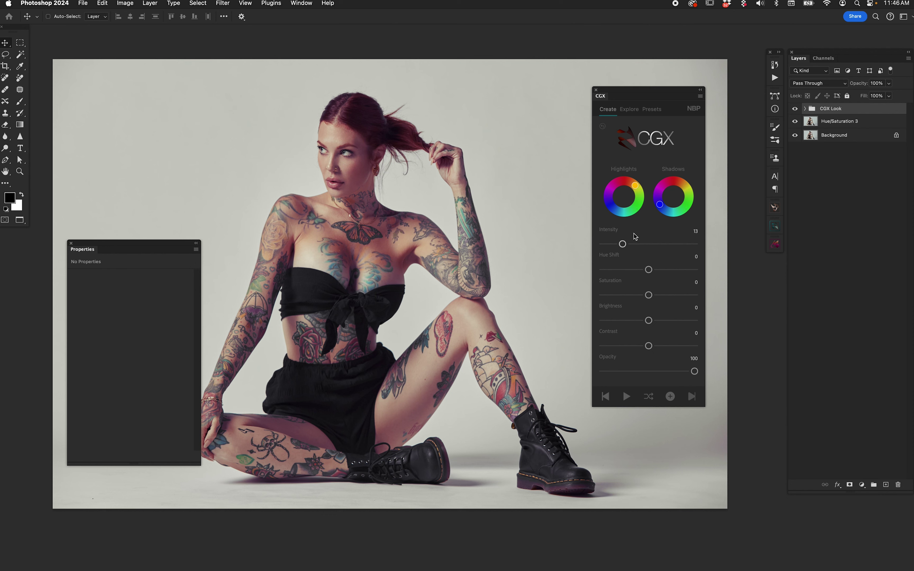
Reset the grade, tint the highlights yellow-green and raise the intensity.
click(602, 130)
drag(619, 244, 630, 245)
drag(635, 187, 657, 194)
drag(626, 245, 636, 247)
Set saturation 20 and brightness 5, compare the grade on and off, and set opacity 65%.
drag(649, 295, 654, 270)
drag(651, 323, 657, 346)
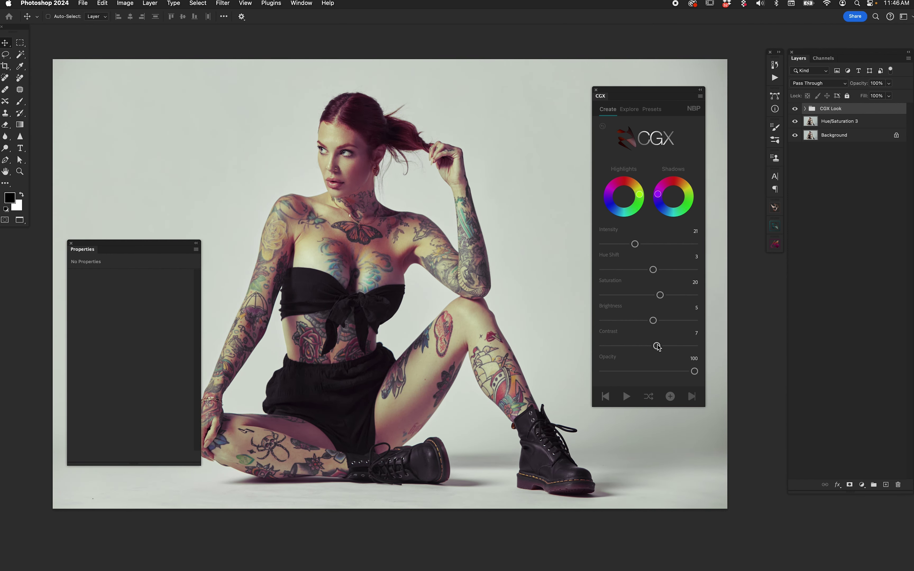
click(795, 109)
click(795, 109)
drag(695, 371, 663, 373)
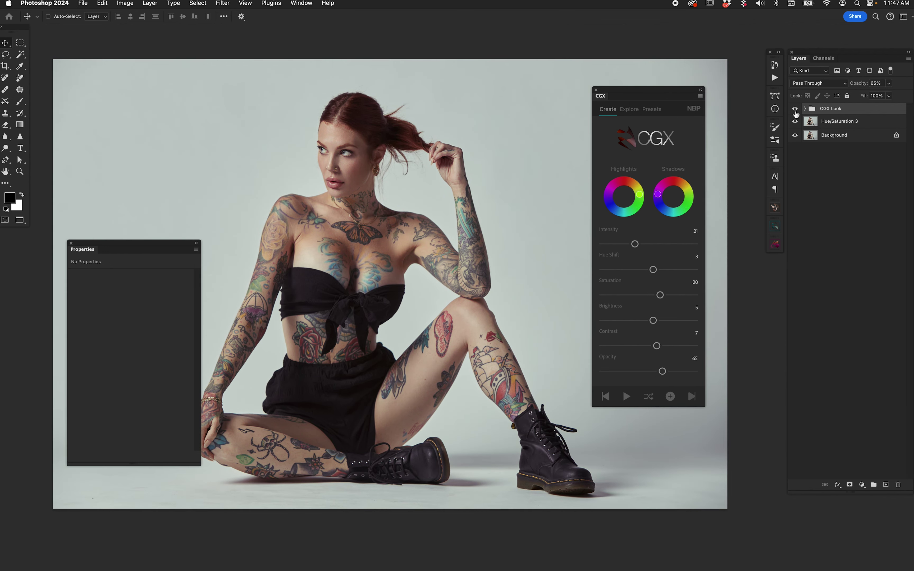
Save the current grade as the preset 'Greens Pinks' in the Projects group.
click(671, 397)
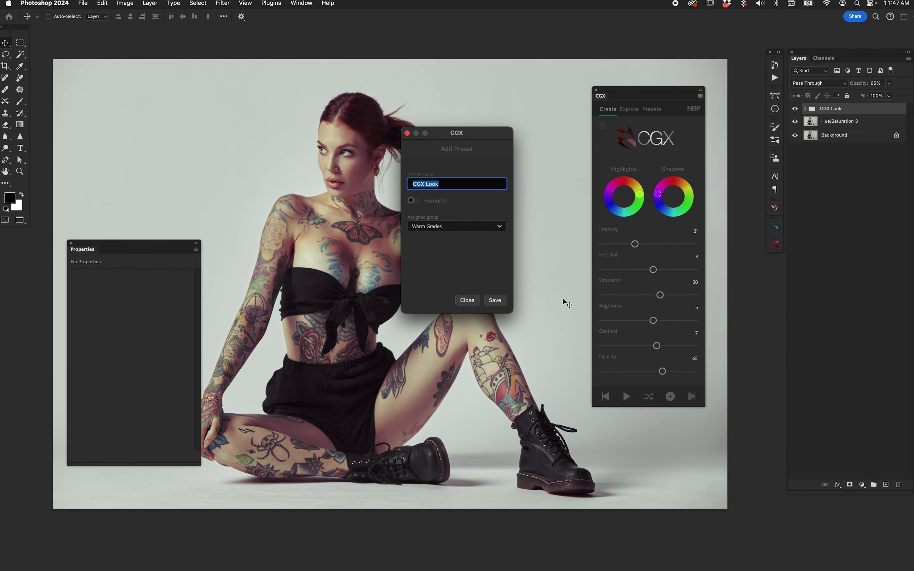
text(ens Pinks)
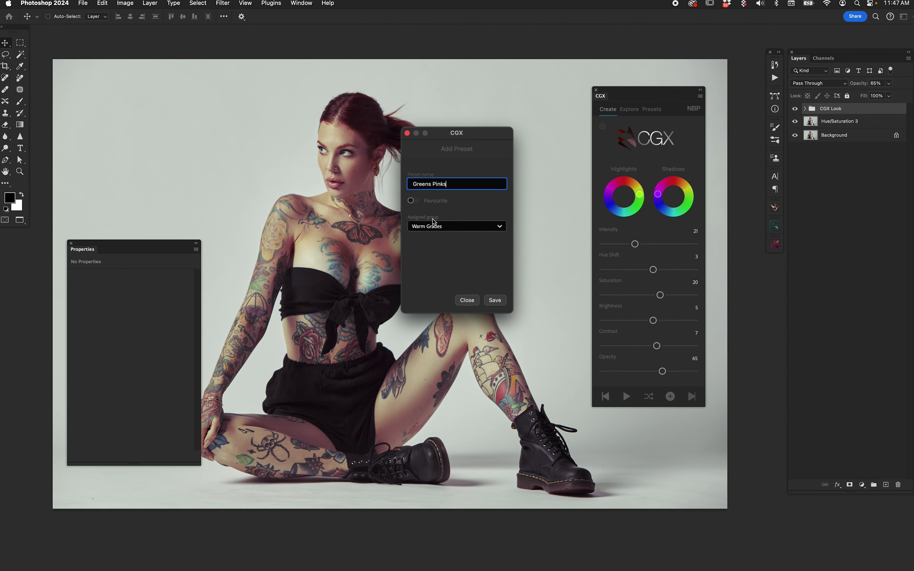
click(435, 225)
click(434, 285)
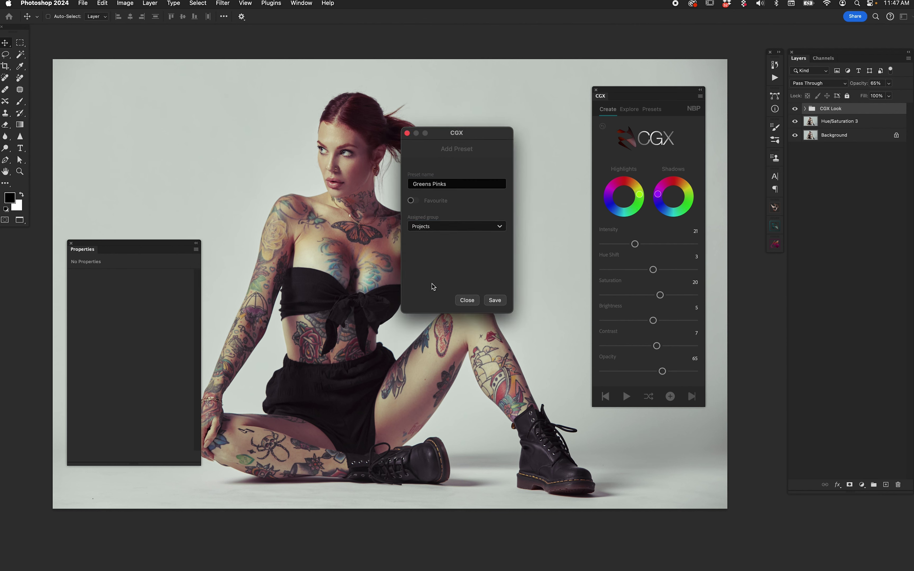
click(495, 302)
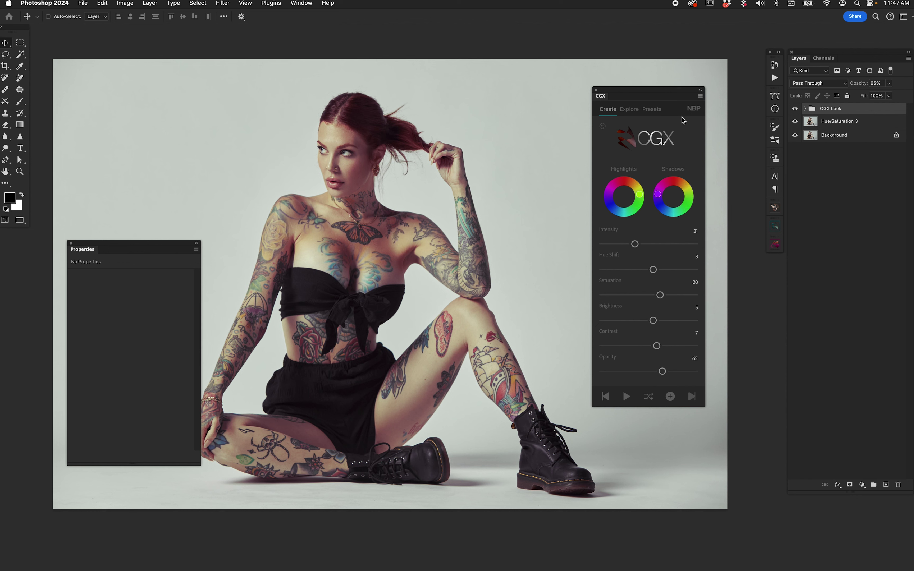
click(650, 110)
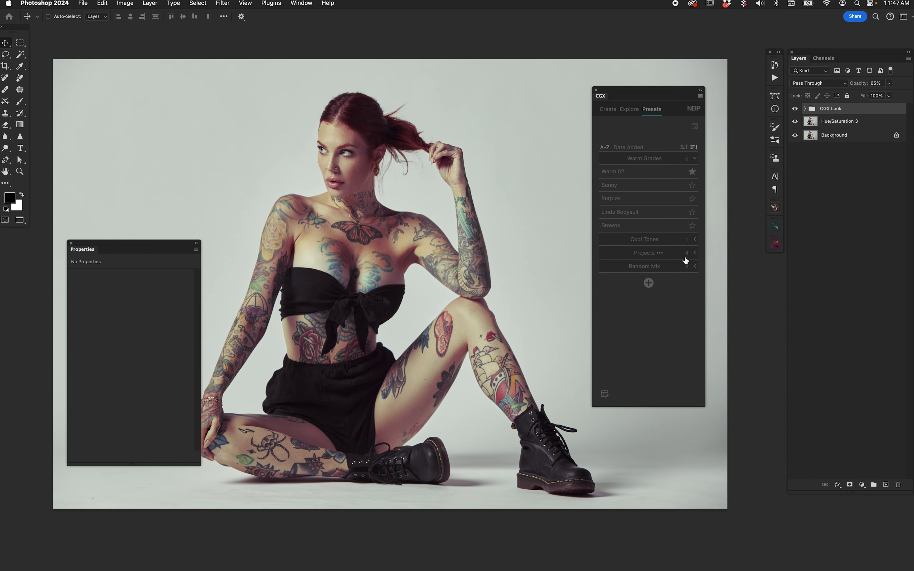
click(695, 254)
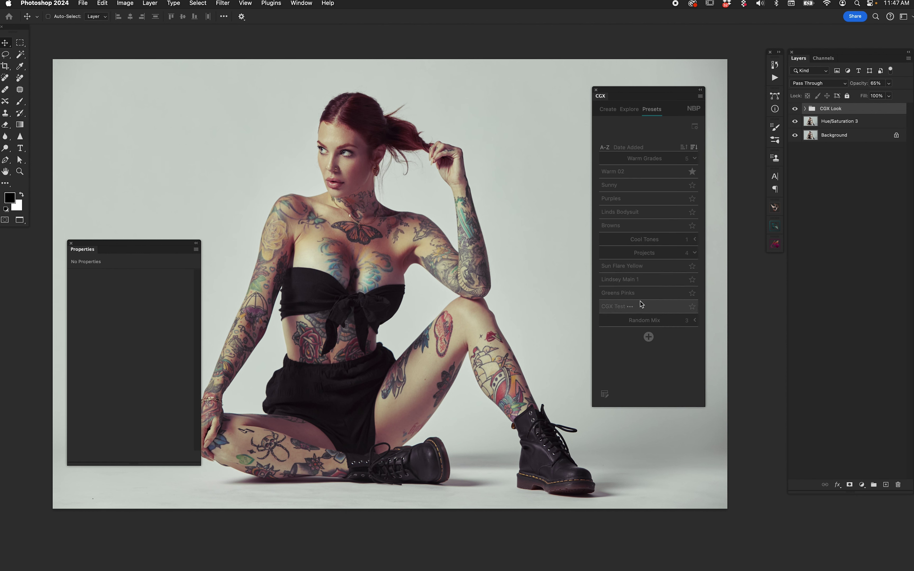
click(658, 283)
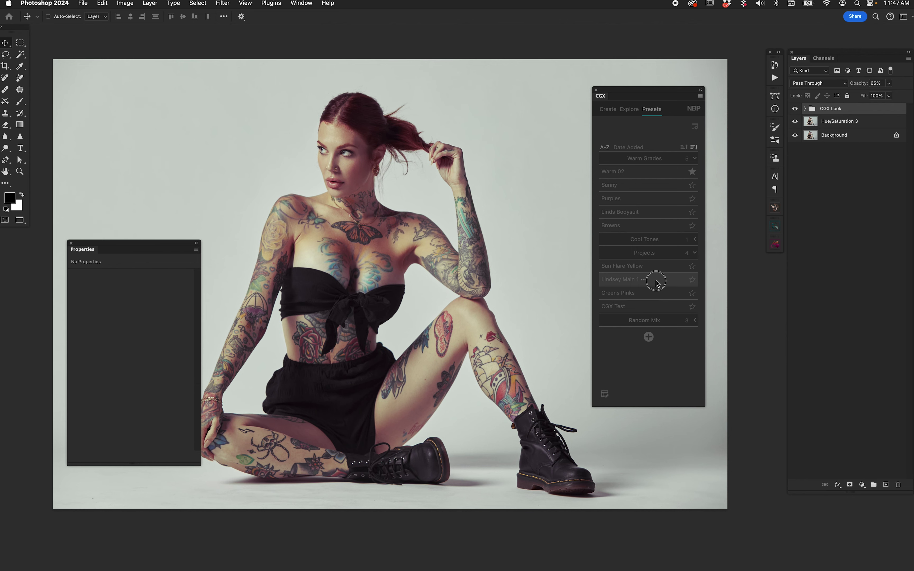
click(662, 267)
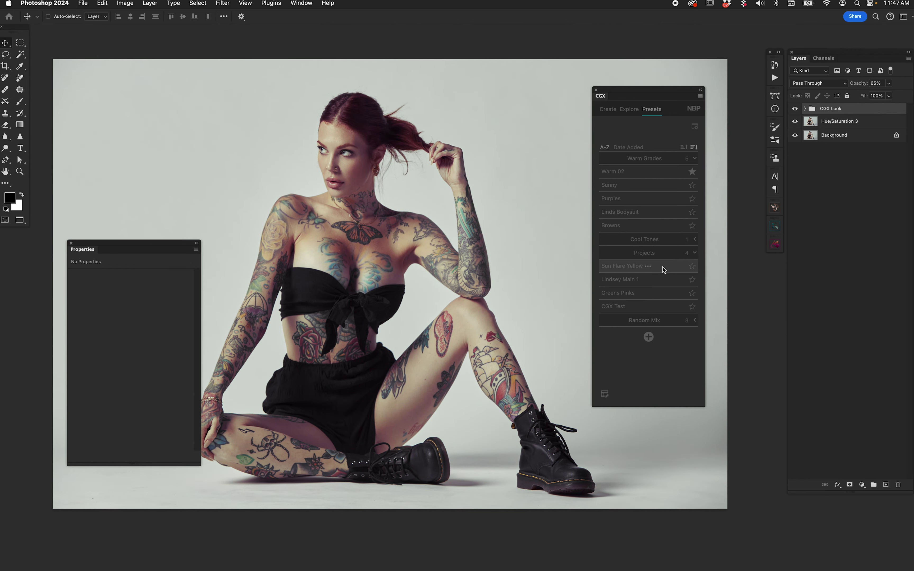
click(657, 292)
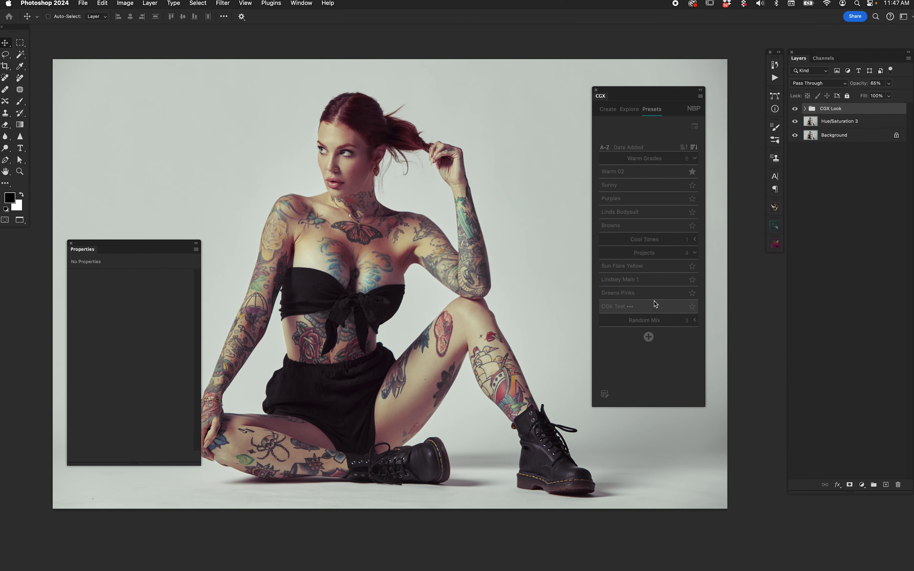
click(652, 308)
click(655, 295)
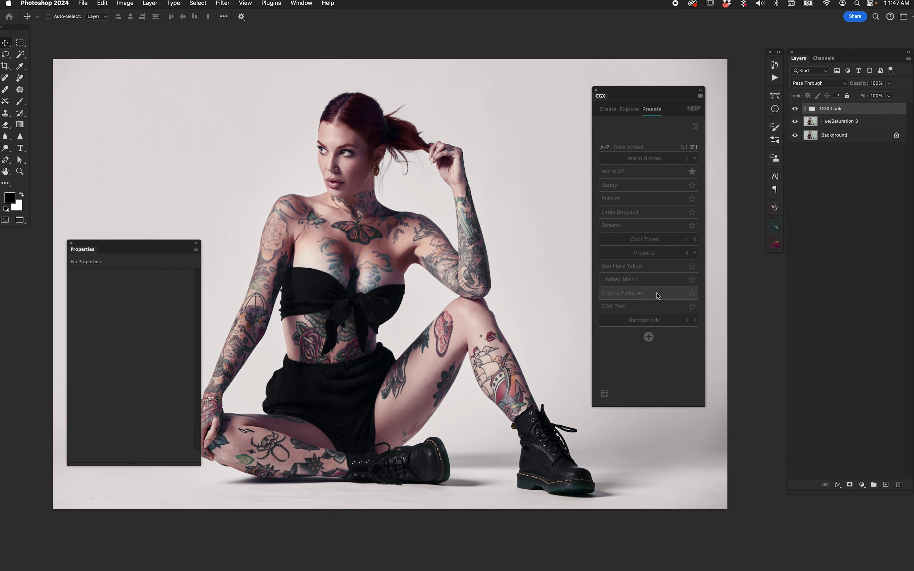
click(607, 109)
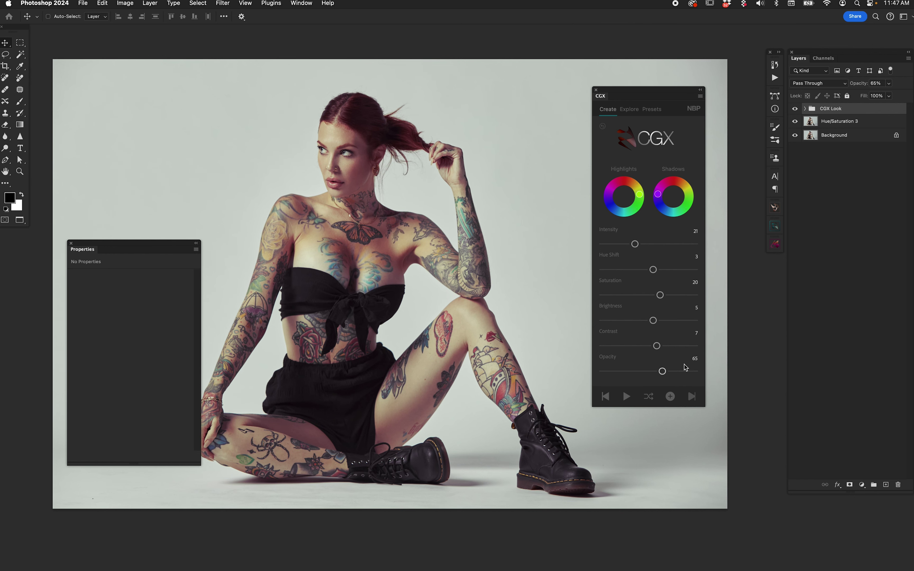
At 100% opacity, generate random grades until one suits, then blend it at 67% opacity.
drag(662, 372, 736, 376)
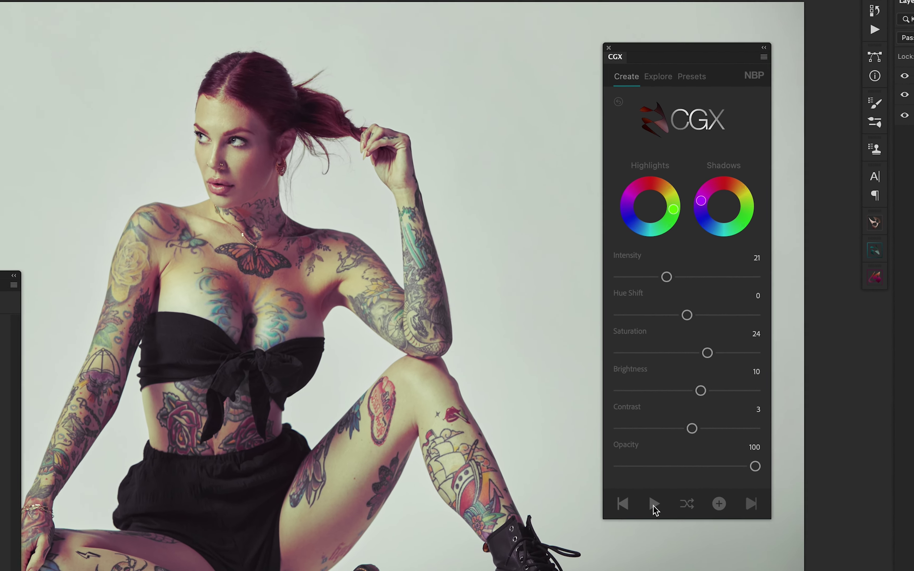
click(630, 409)
click(656, 516)
click(657, 516)
click(656, 516)
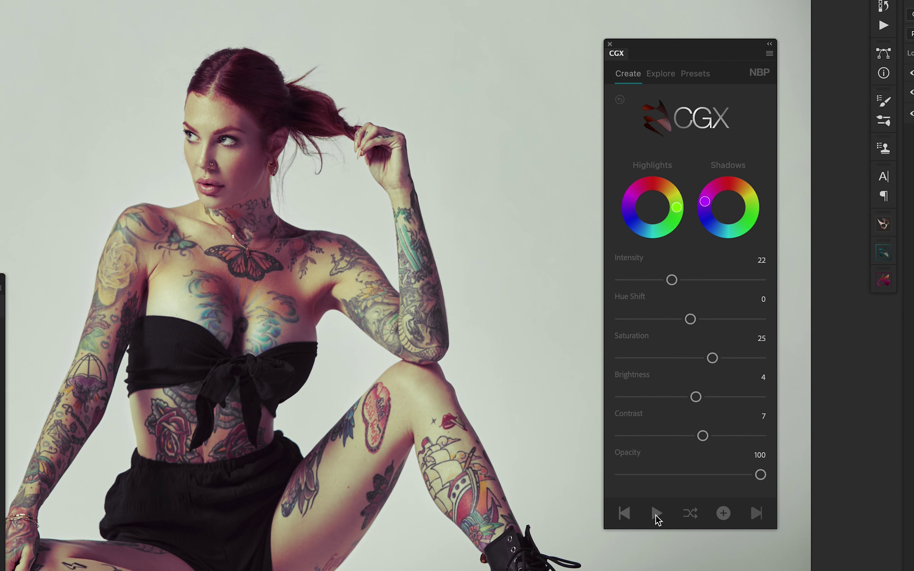
click(657, 516)
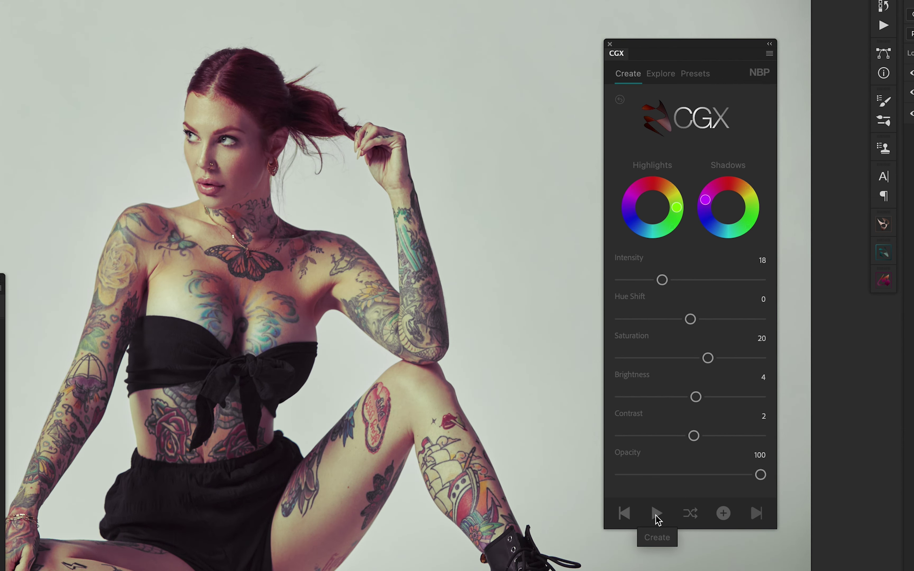
click(657, 515)
click(657, 516)
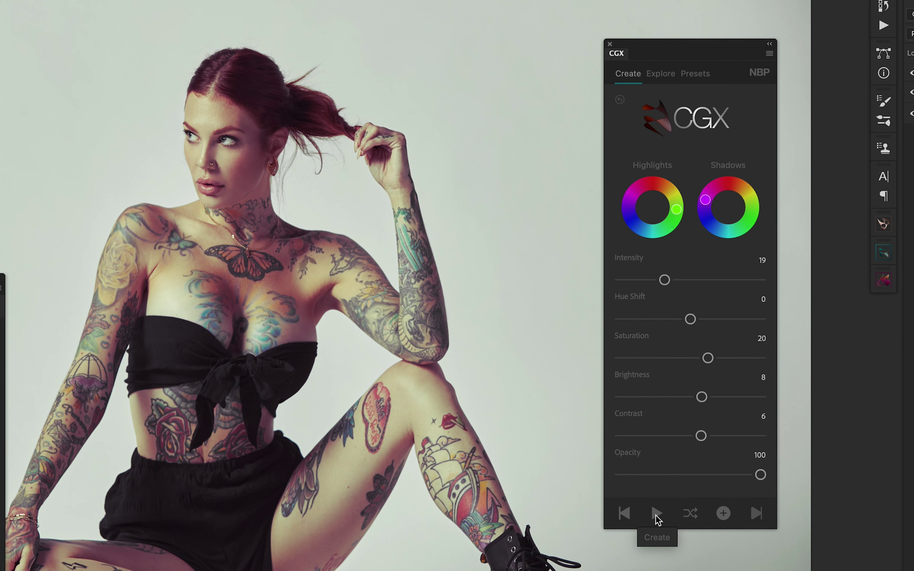
click(657, 515)
click(657, 516)
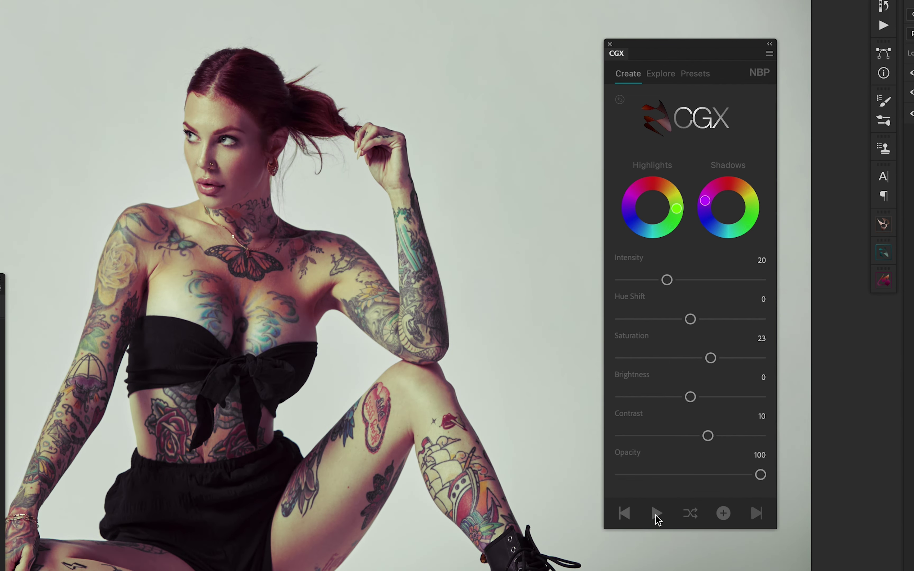
drag(761, 475, 716, 478)
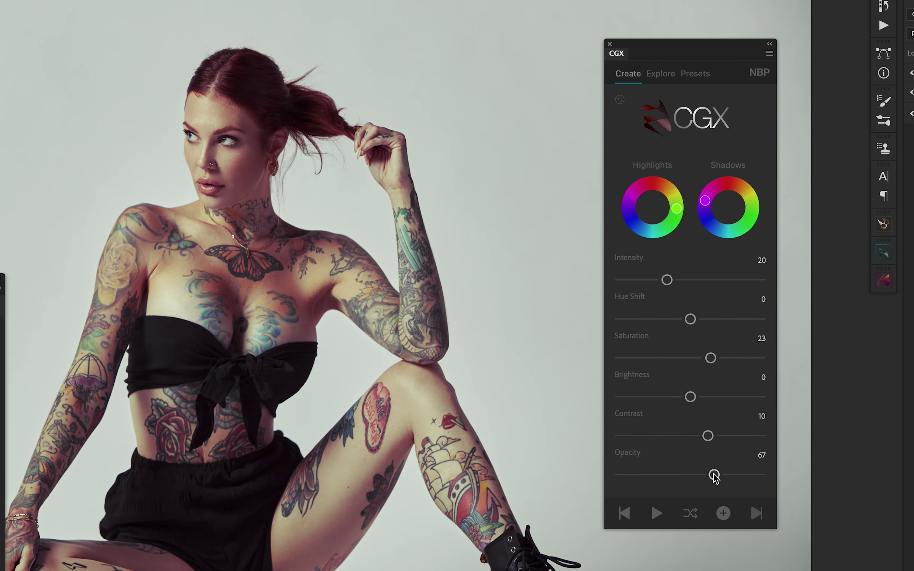